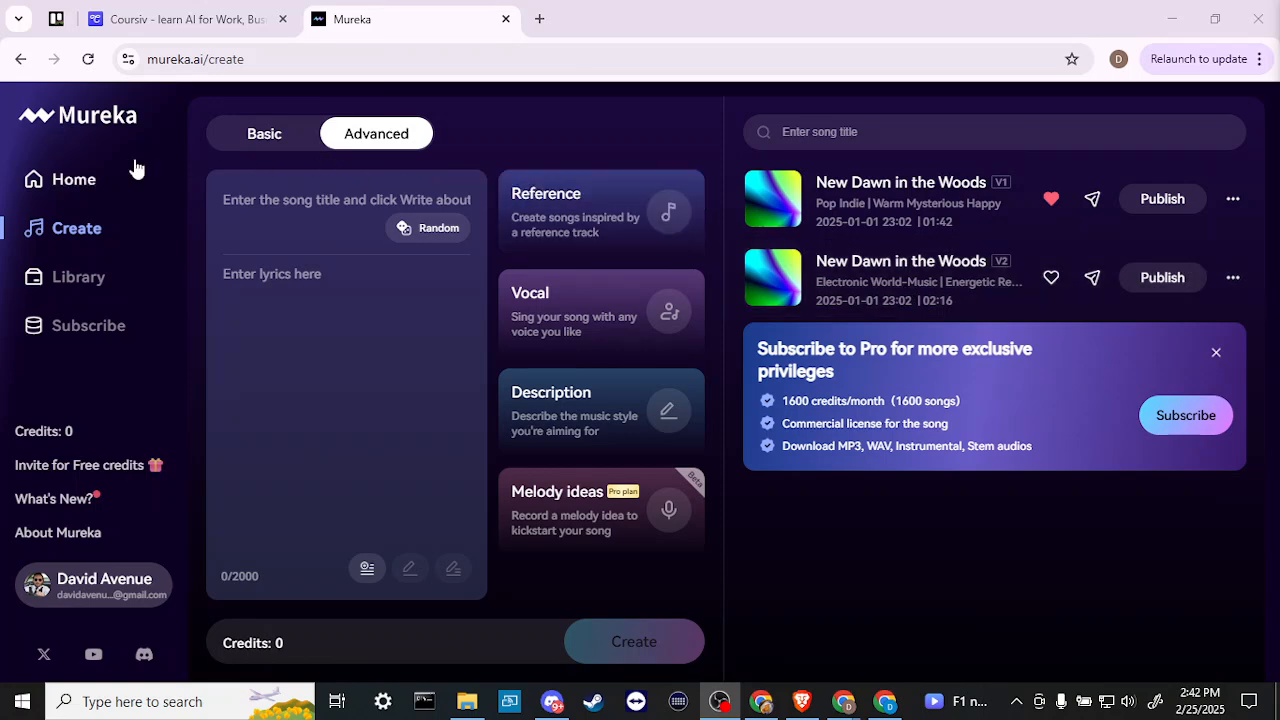
Browse the trending and Hip-Hop songs on the home page and return to song creation
left_click(67, 180)
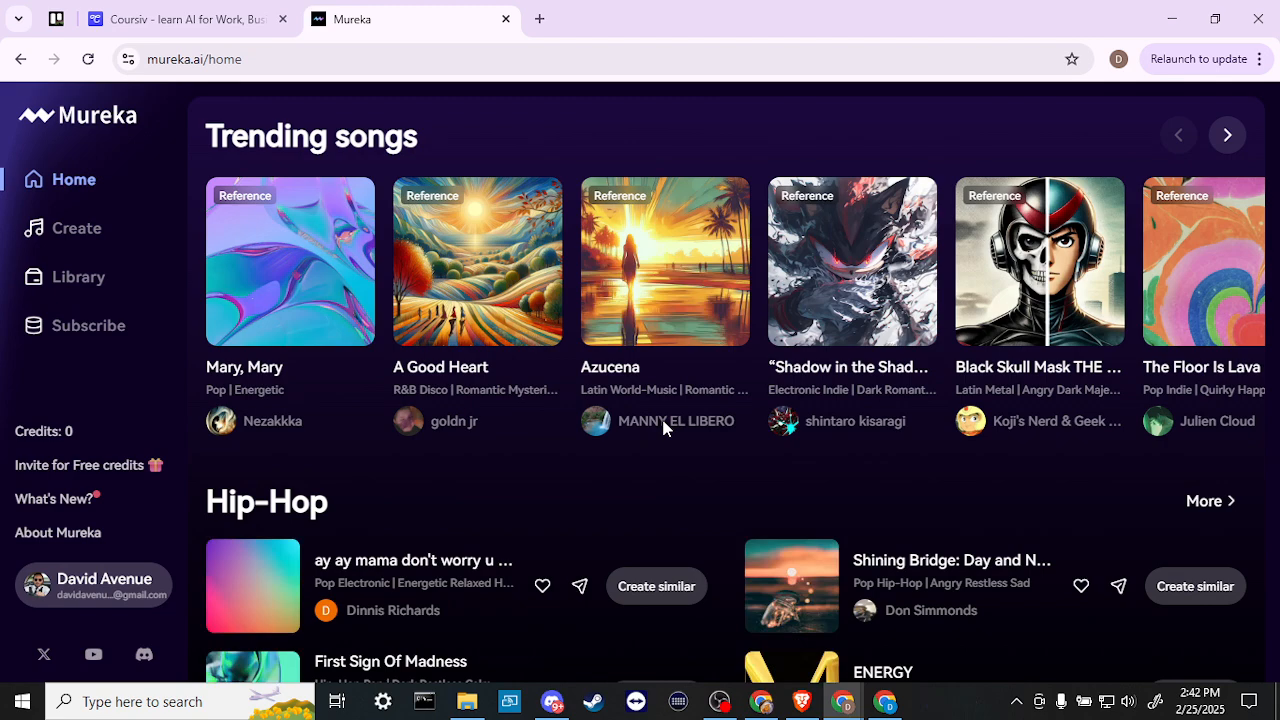
scroll(663, 428, "down", 3)
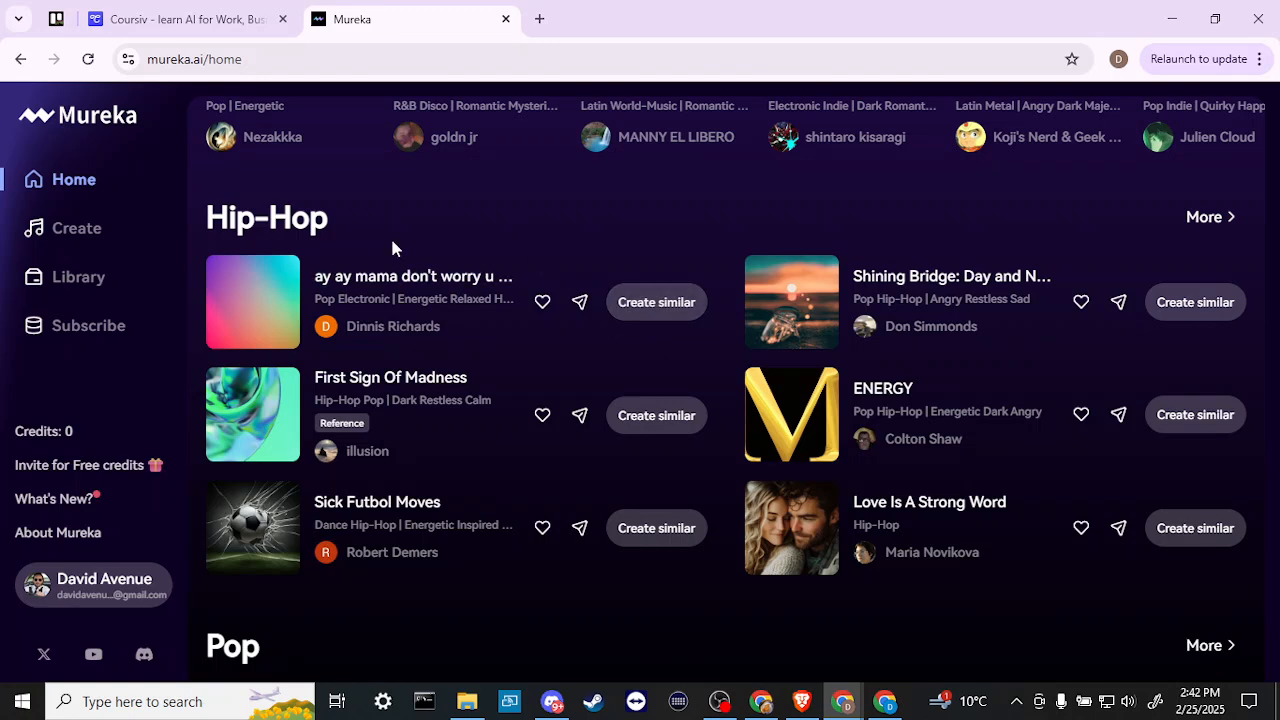
left_click(76, 232)
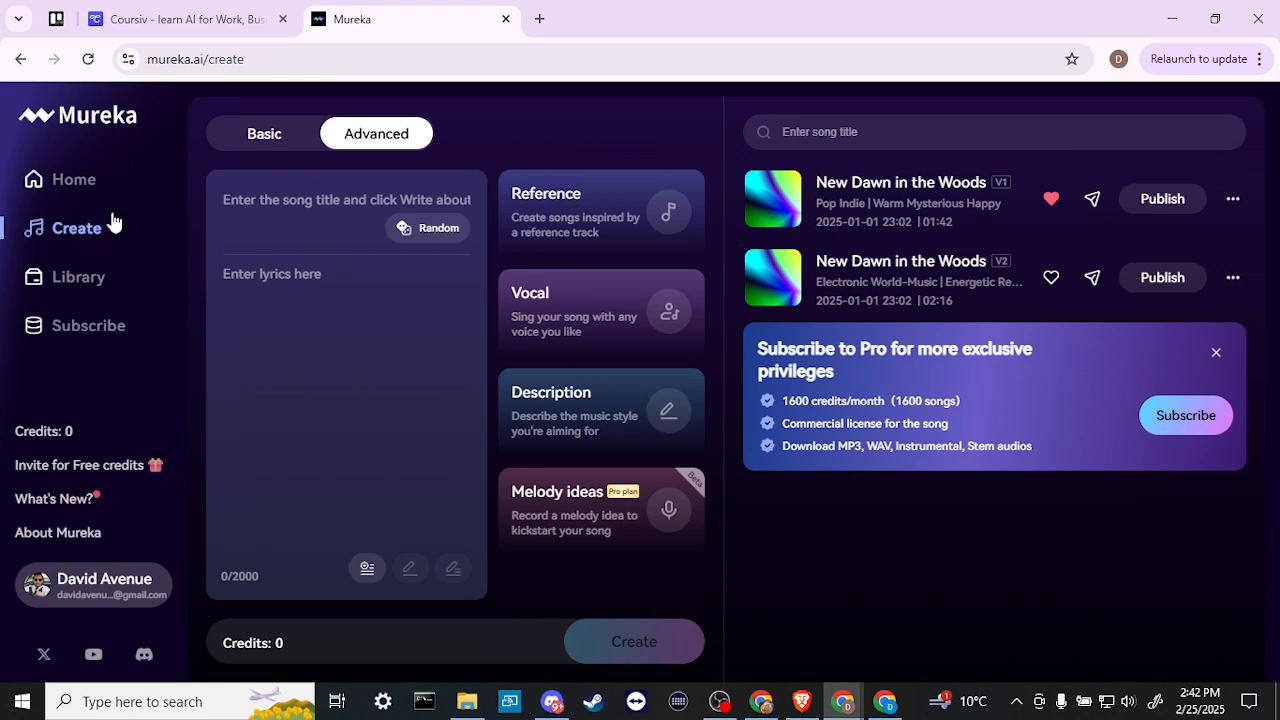
In basic mode, show the EDM prompt ideas and enter the song prompt "a love song in spanish"
left_click(262, 134)
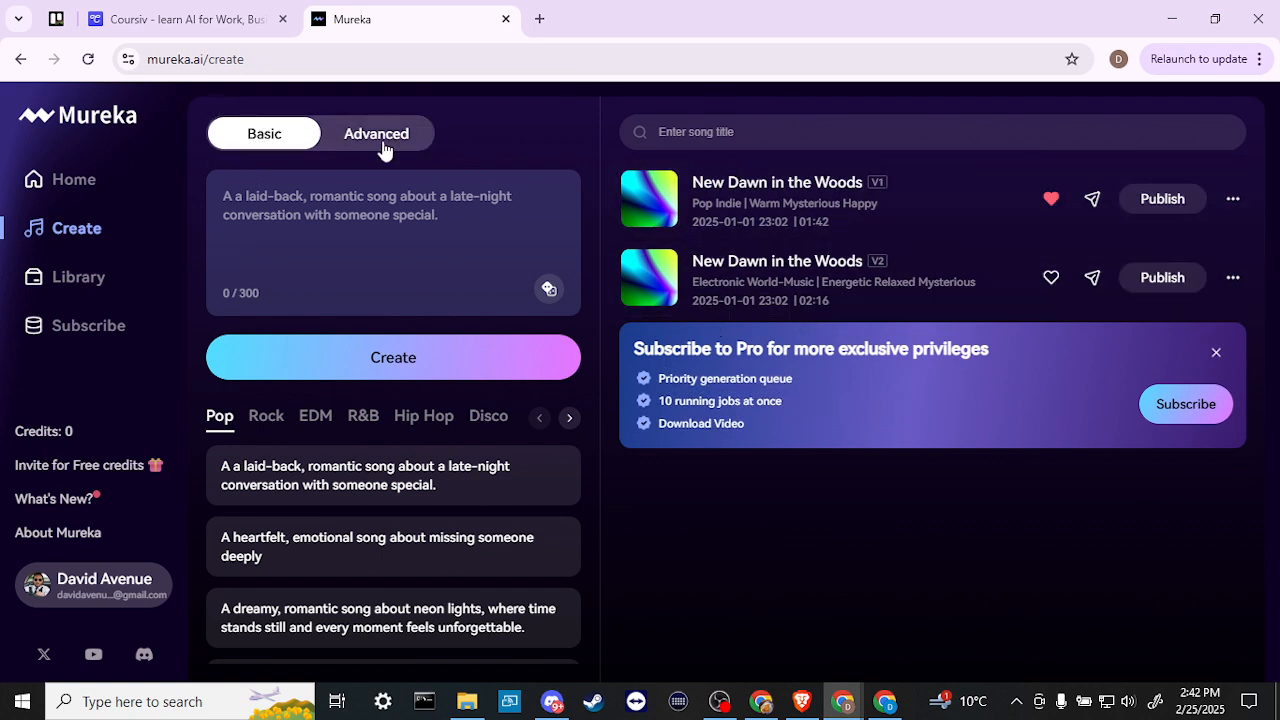
left_click(310, 200)
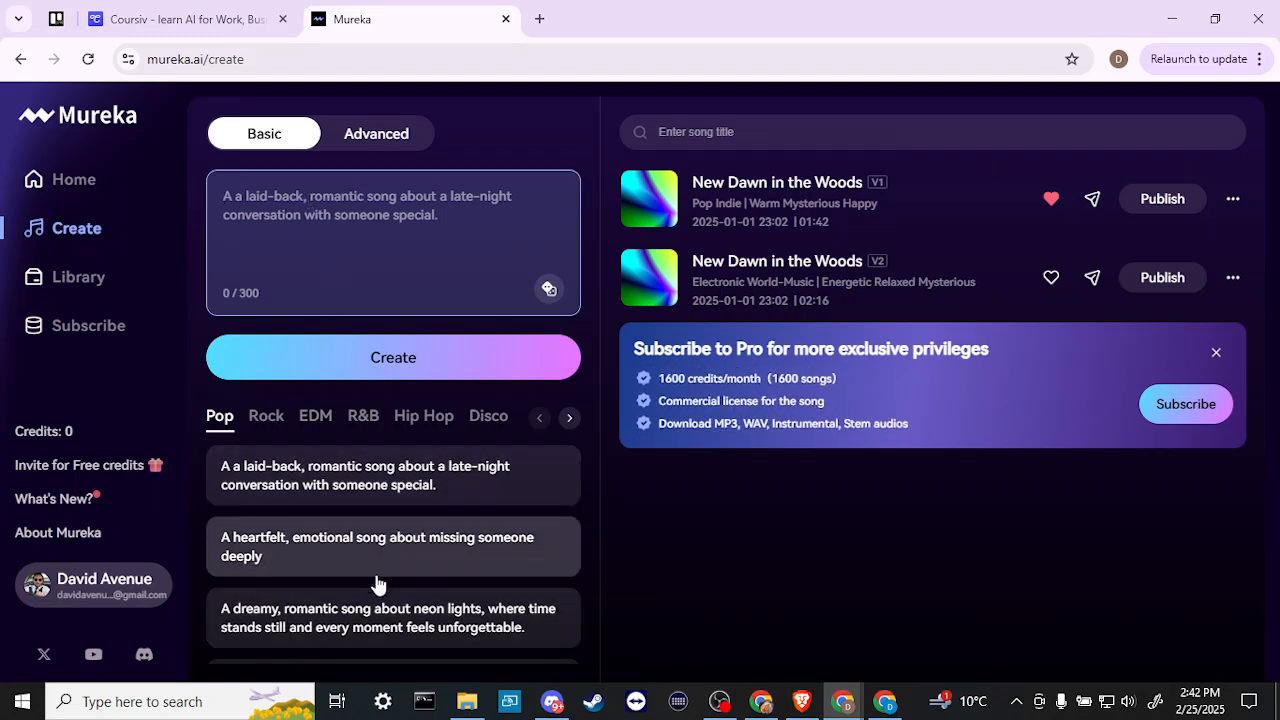
left_click(325, 419)
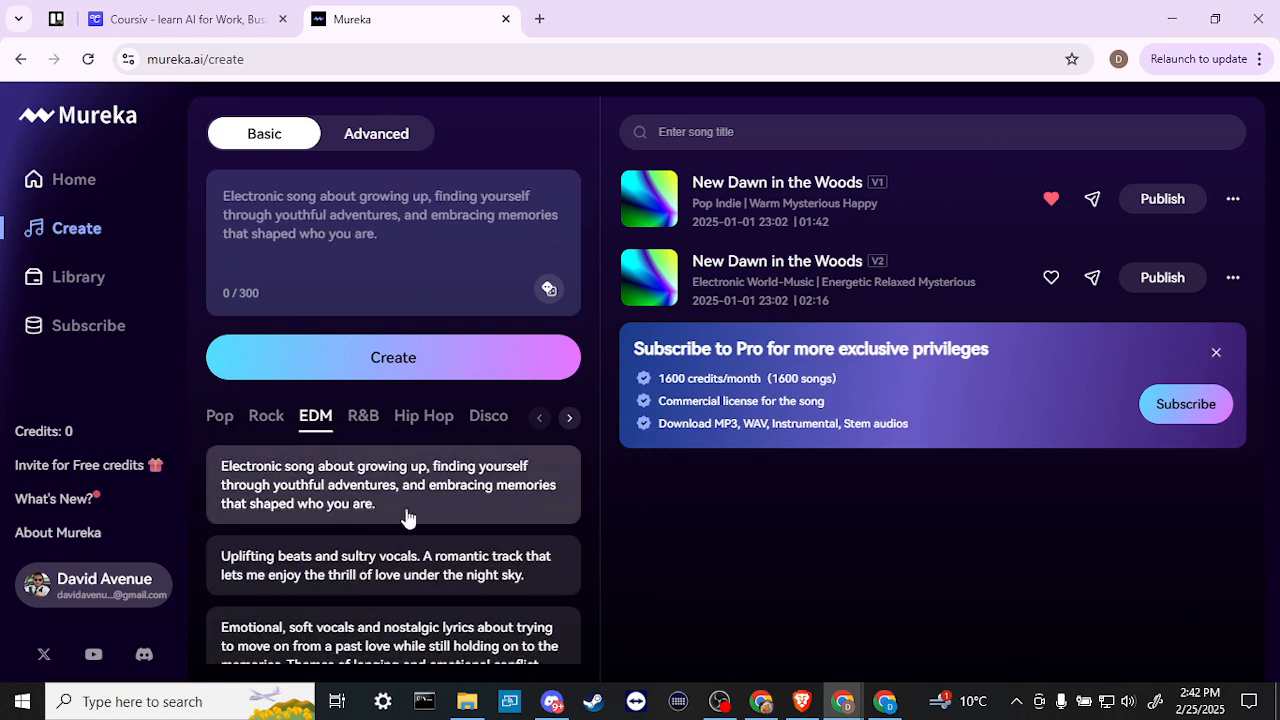
left_click(362, 218)
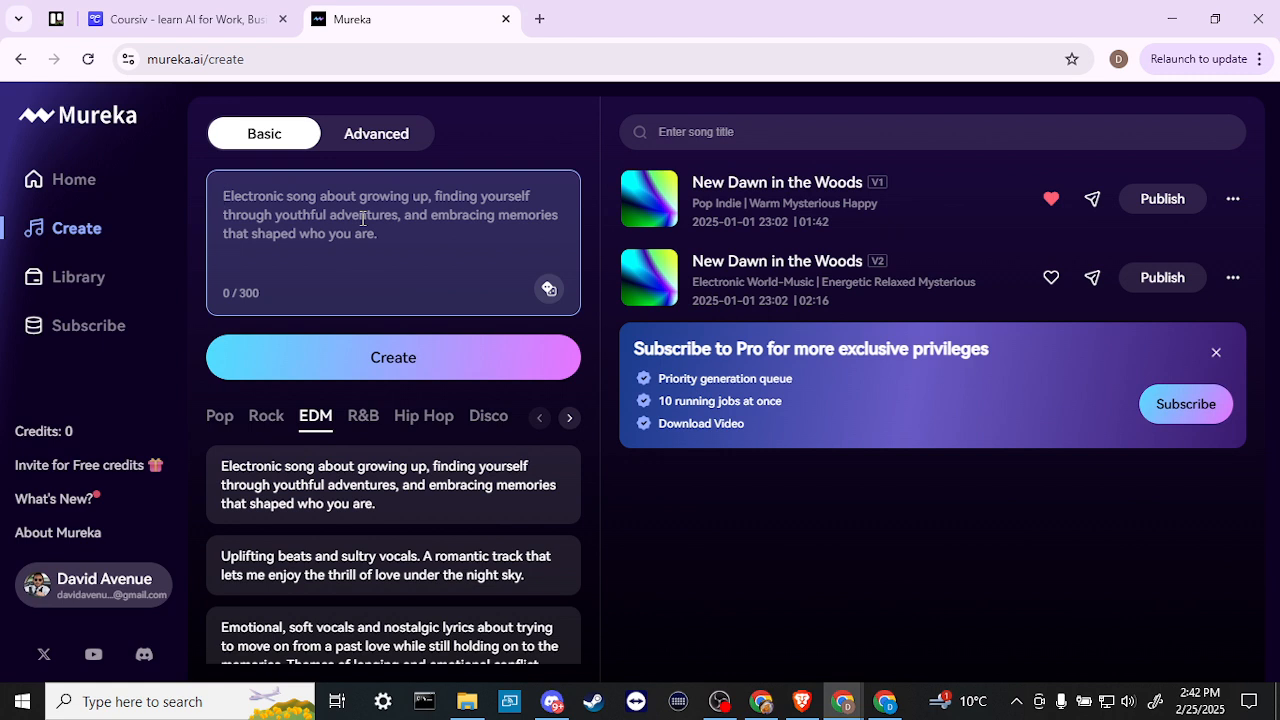
type("a ")
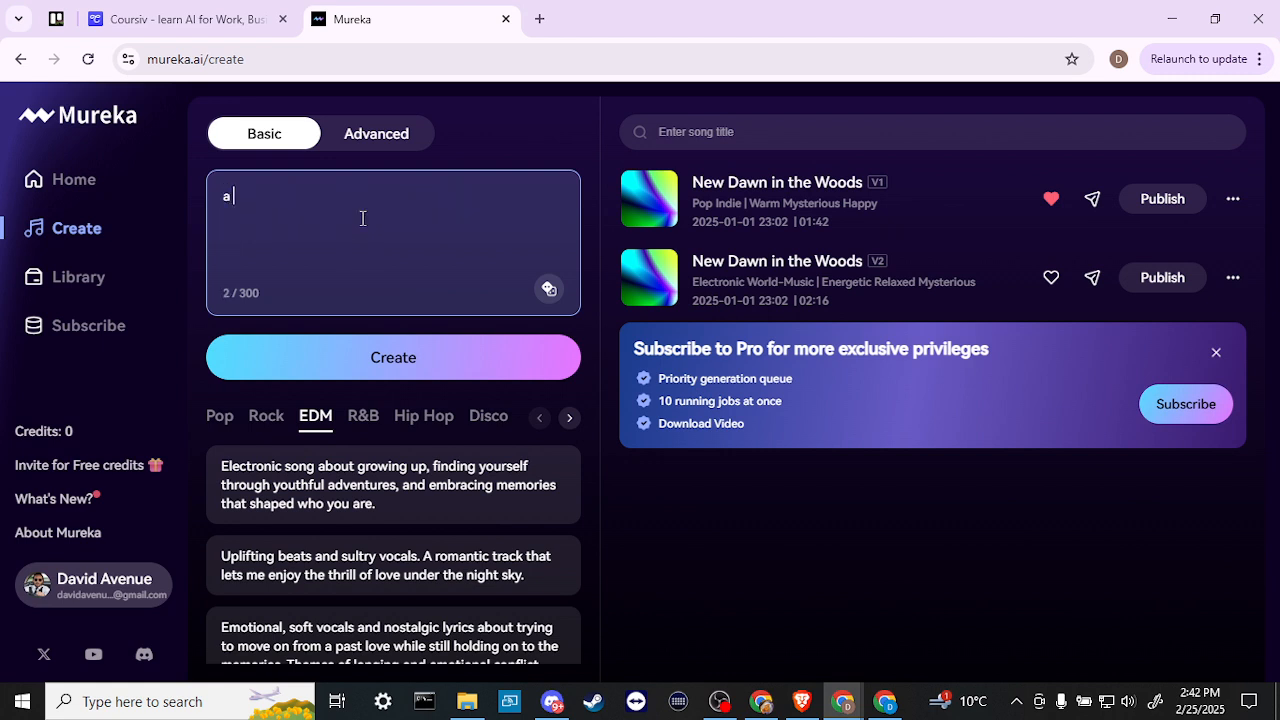
type("love song ")
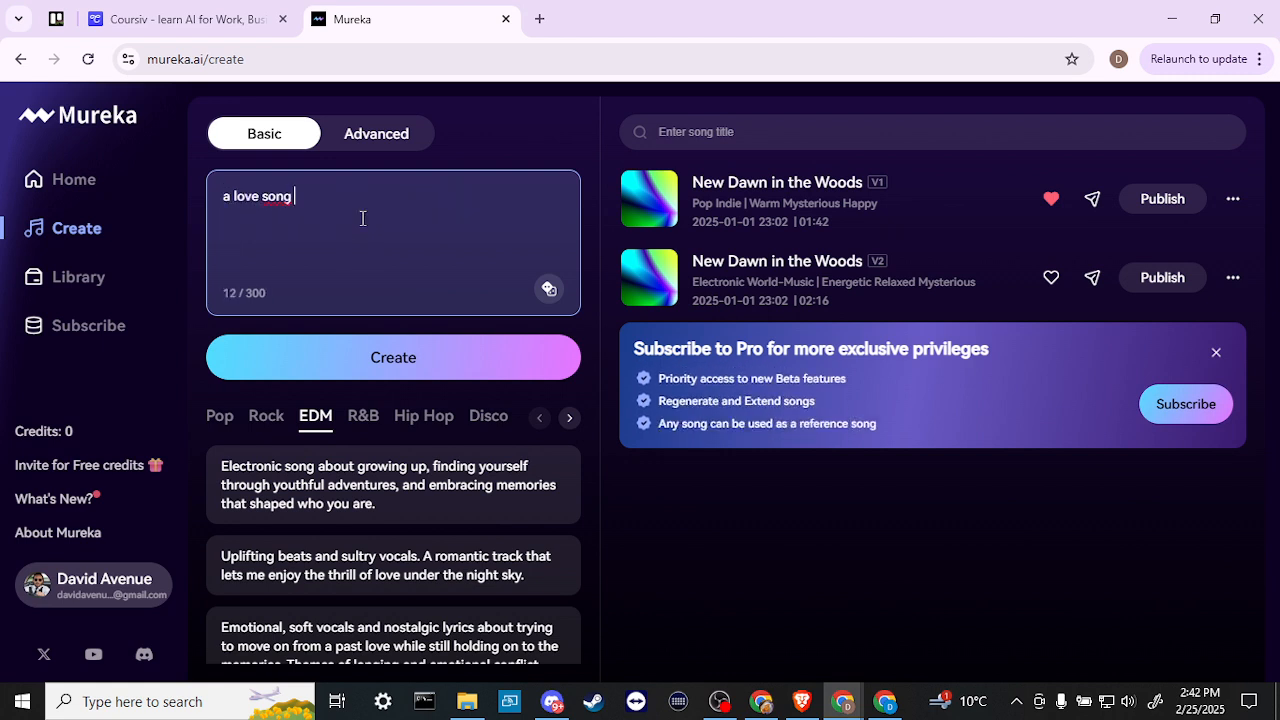
type("in spanish")
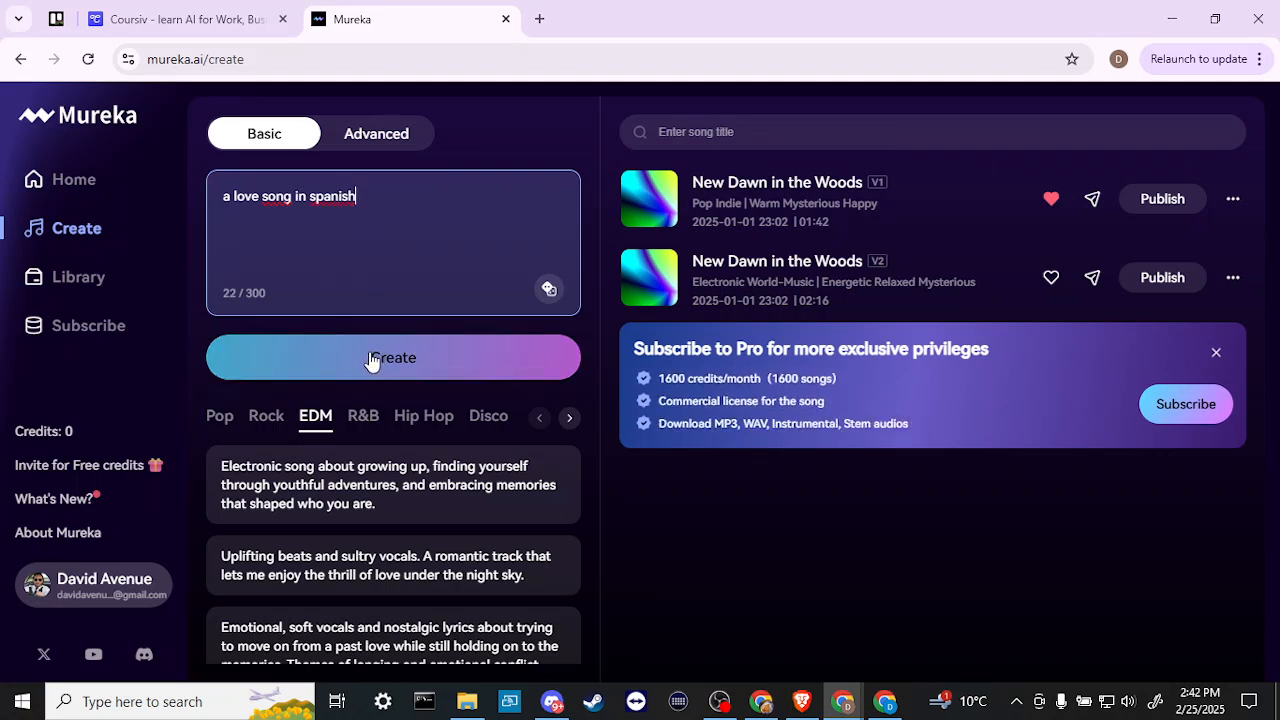
Switch to advanced mode and fill in a randomly generated song title with lyrics
left_click(404, 135)
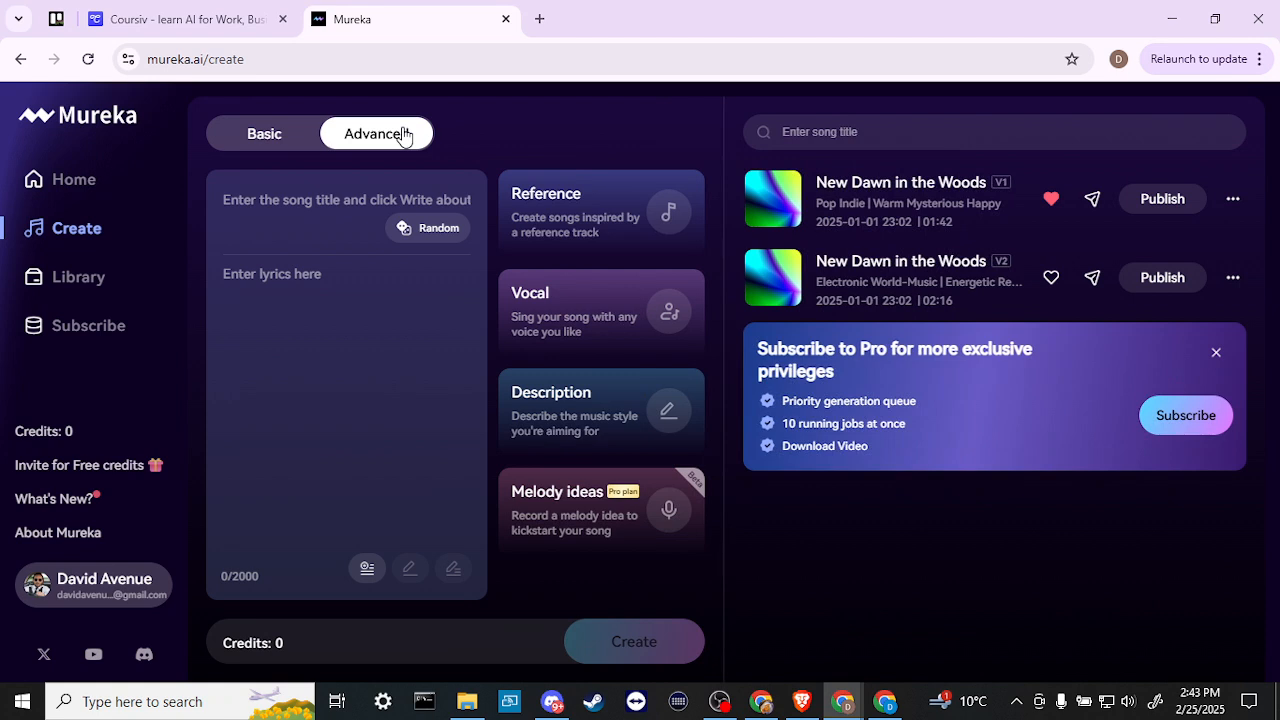
left_click(307, 203)
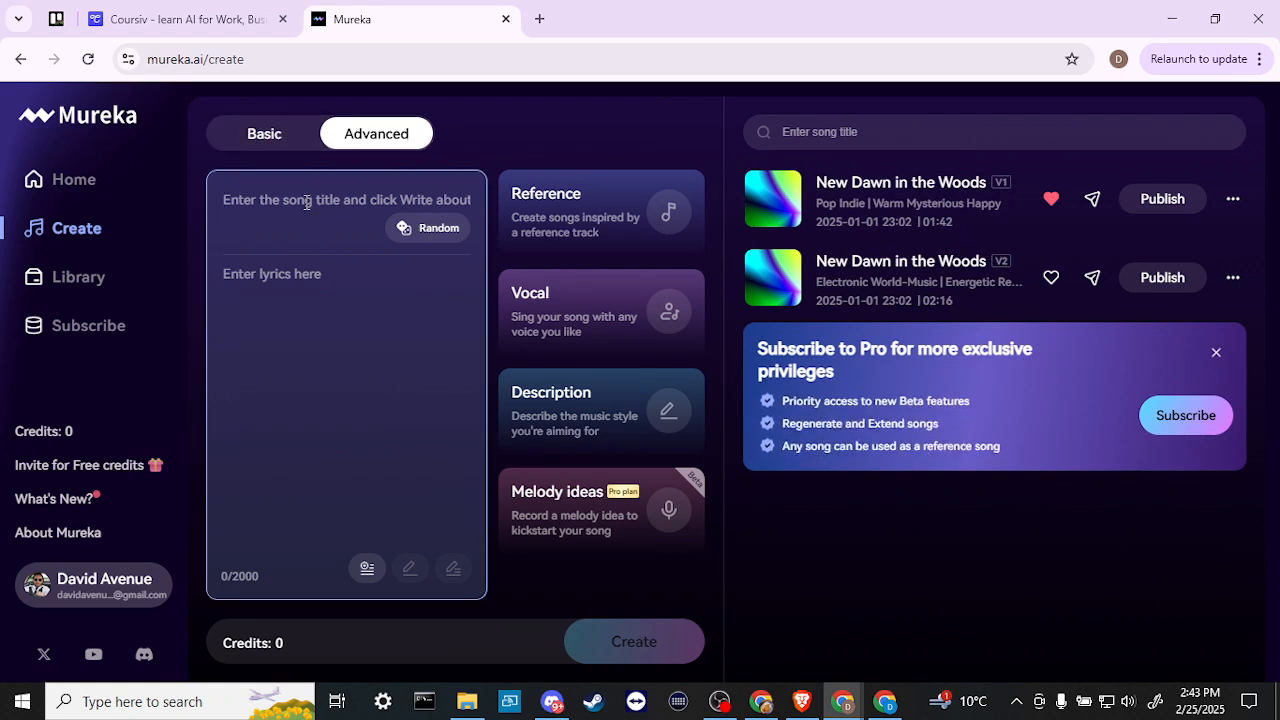
left_click(421, 229)
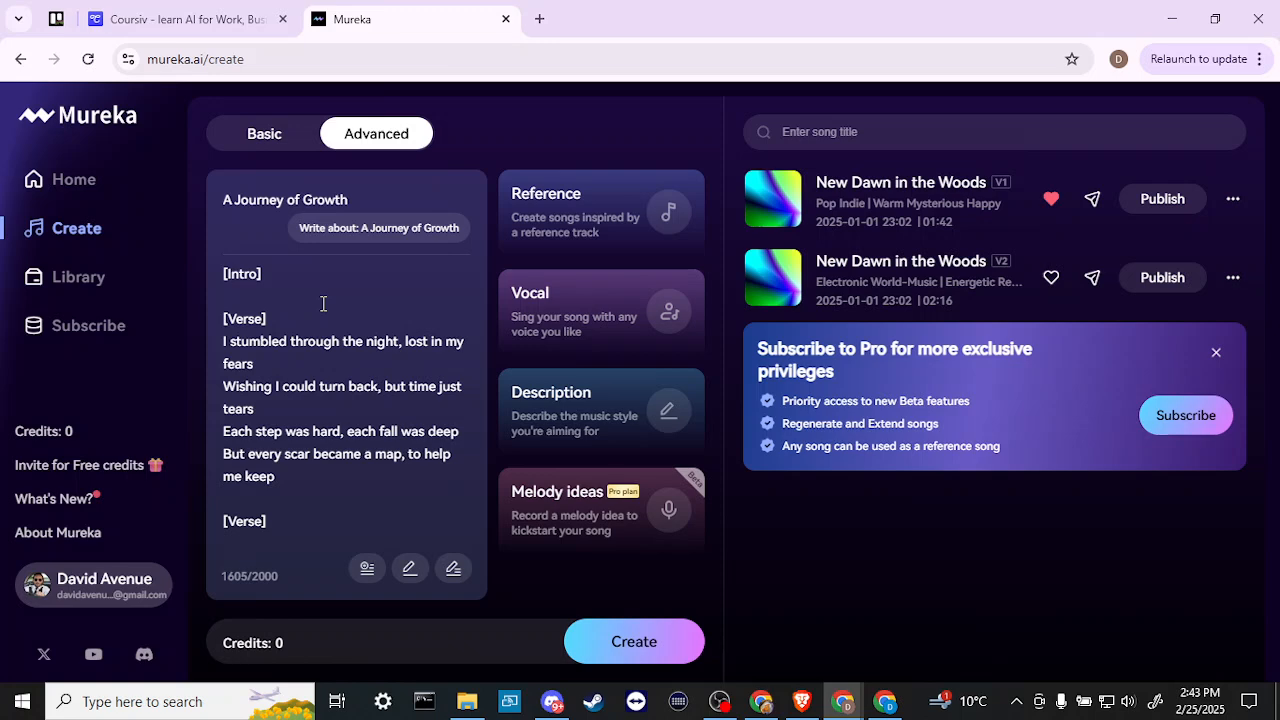
Review the reference track options and the vocal library options without choosing any
left_click(590, 211)
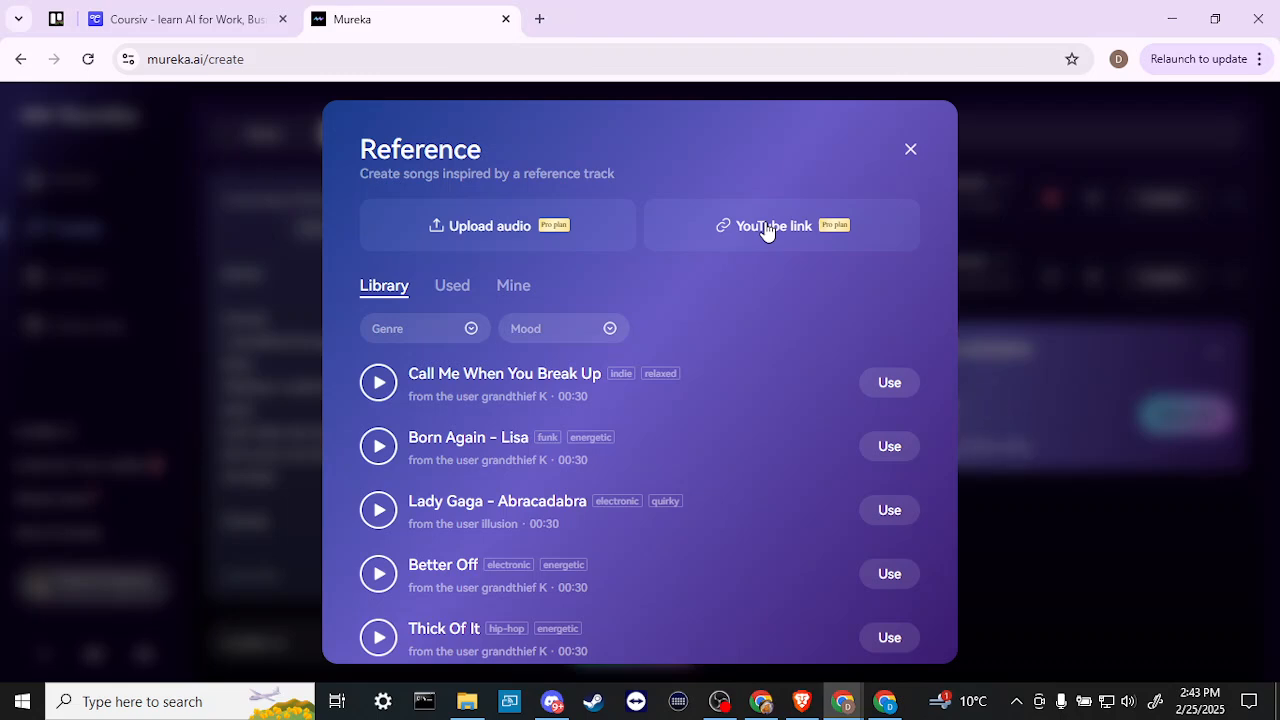
left_click(906, 151)
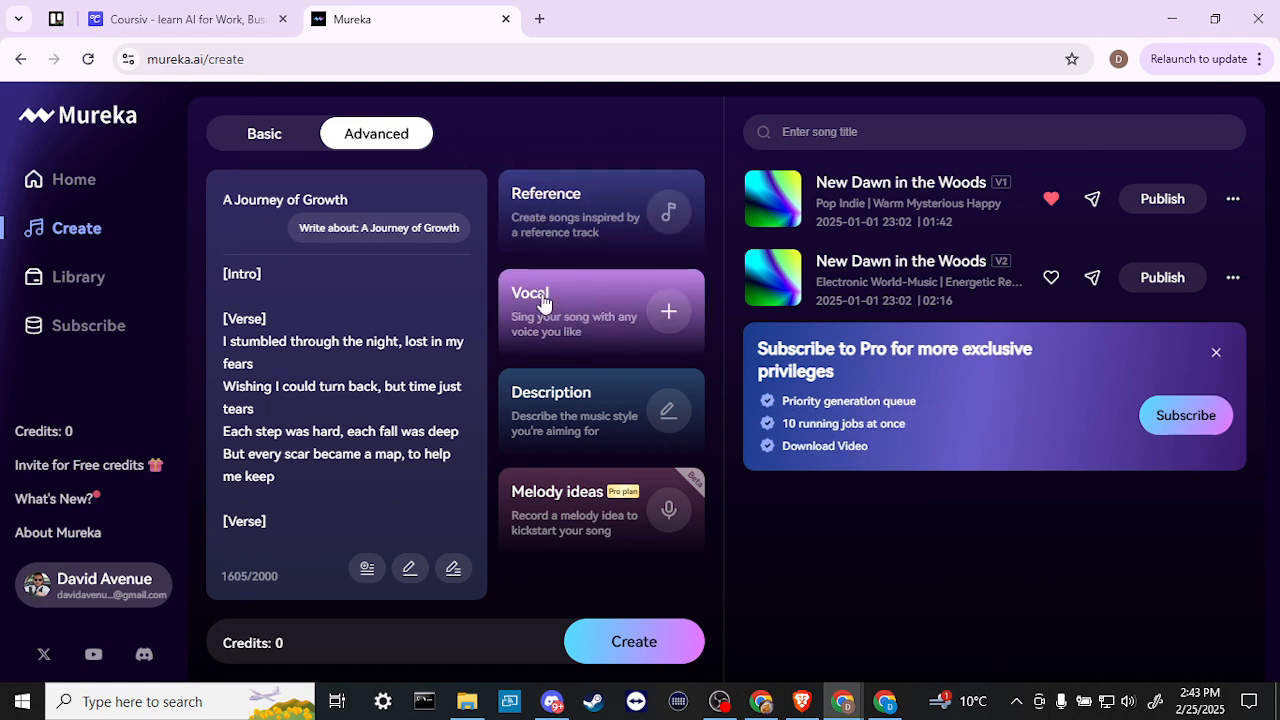
left_click(583, 302)
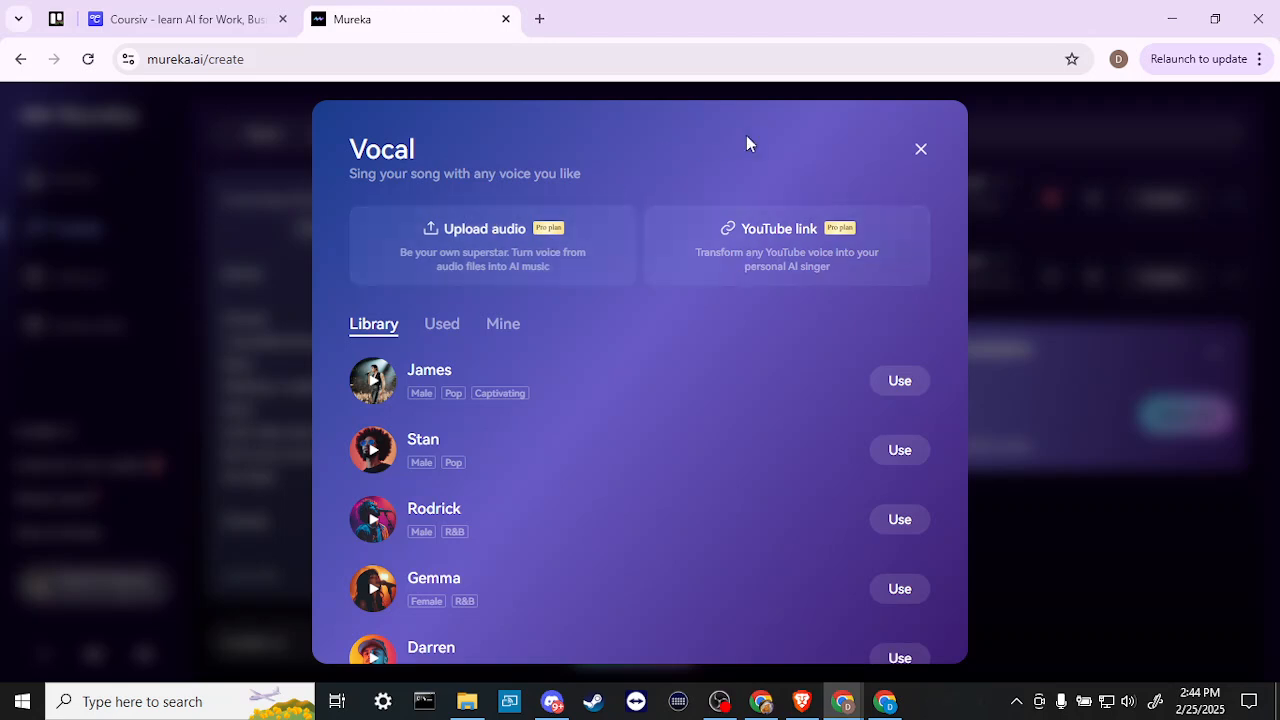
left_click(919, 152)
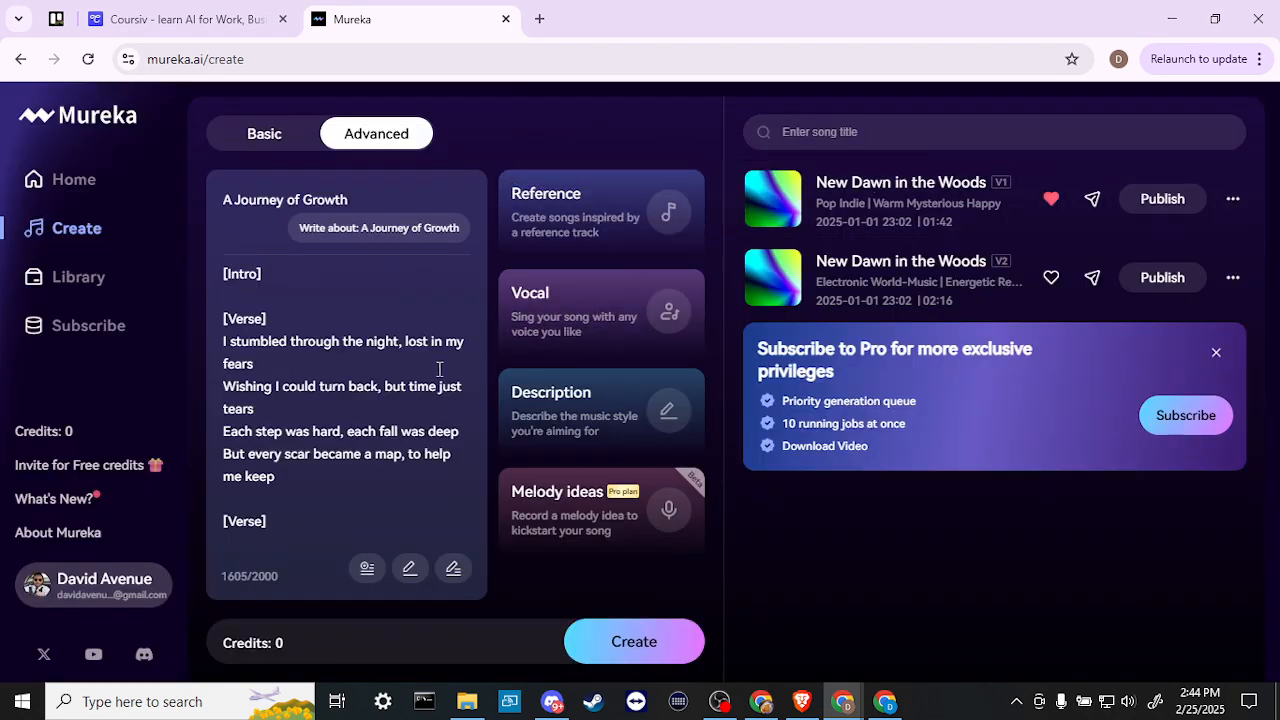
Set the music style description to the genres pop, r&b and rock and the moods happy and energetic
left_click(573, 420)
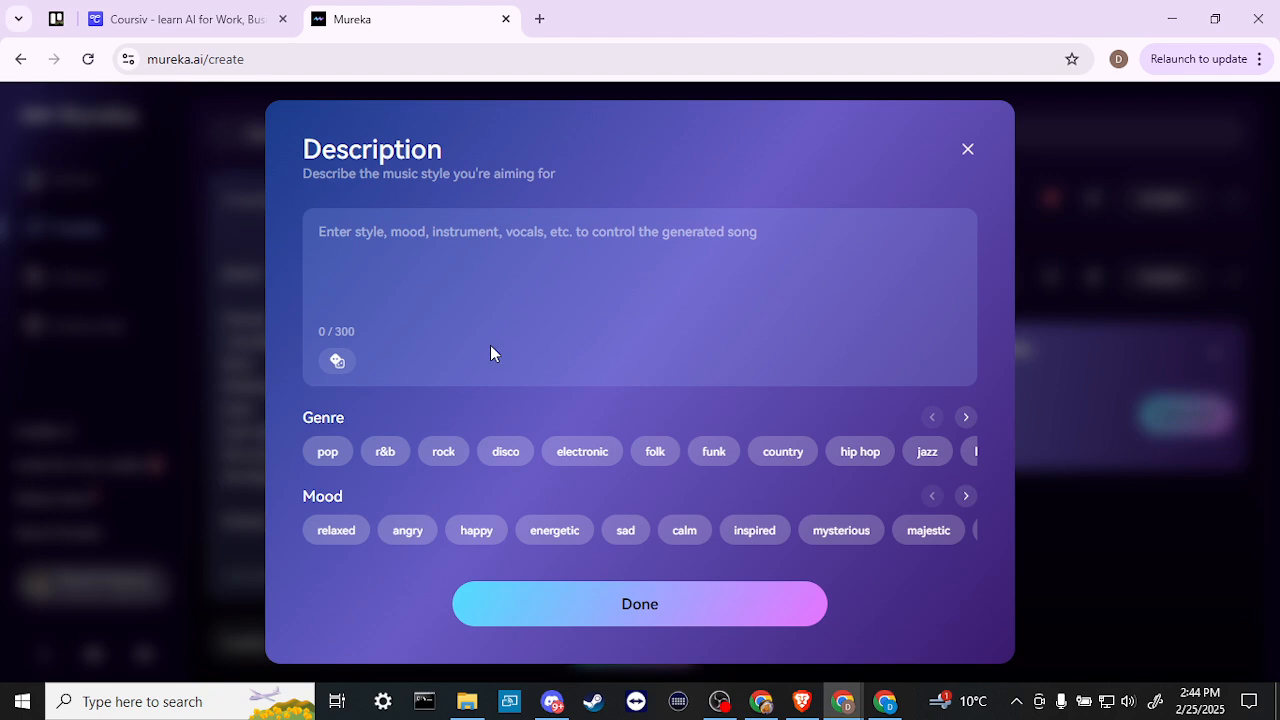
left_click(328, 462)
left_click(387, 458)
left_click(443, 458)
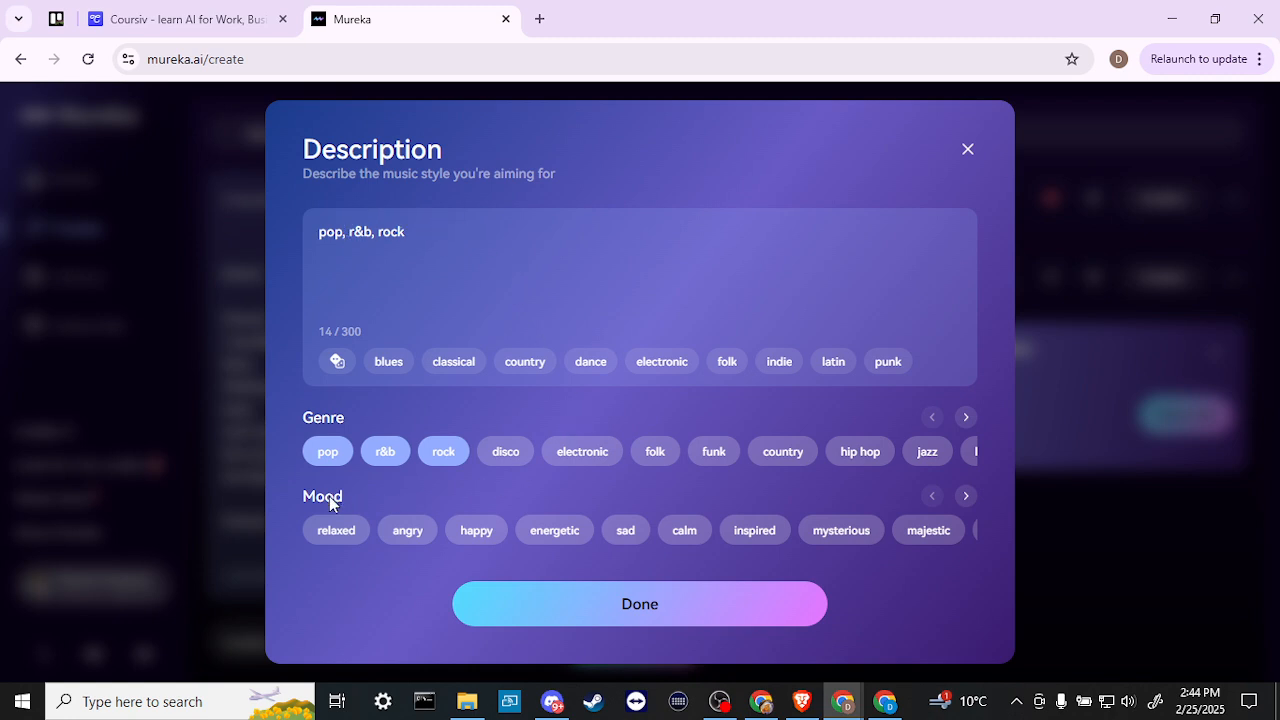
left_click(488, 531)
left_click(552, 533)
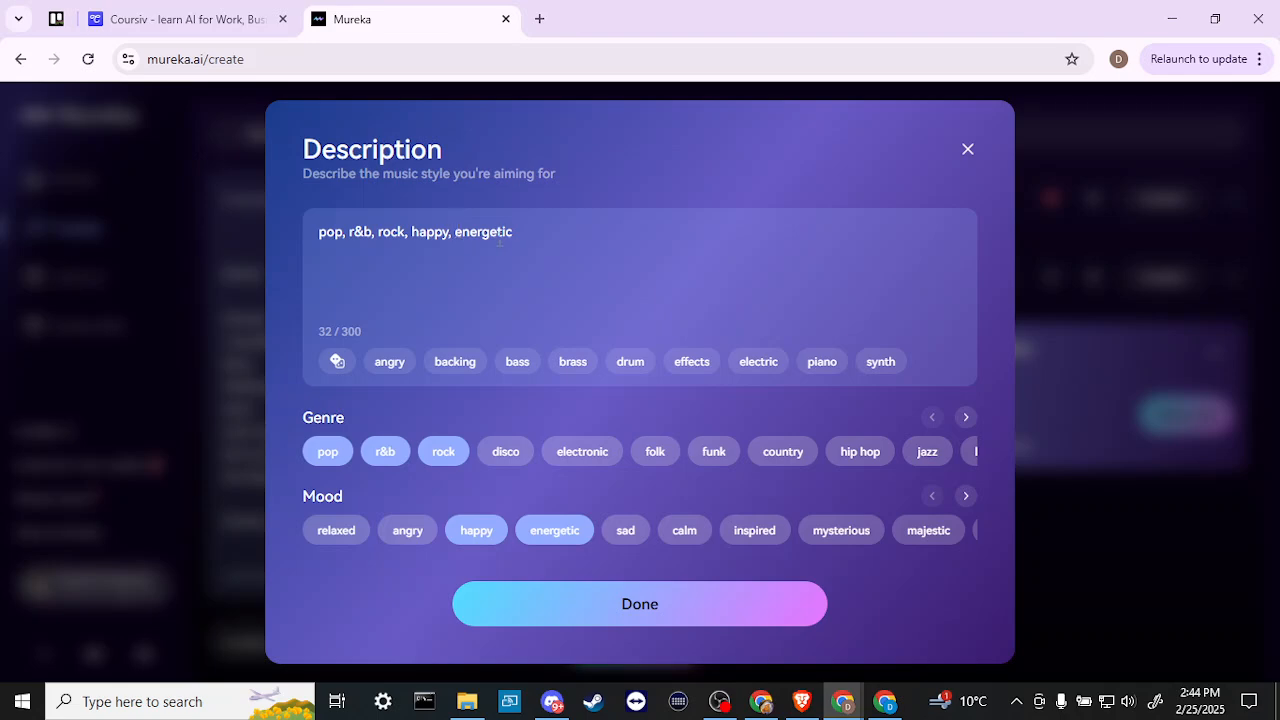
left_click(583, 601)
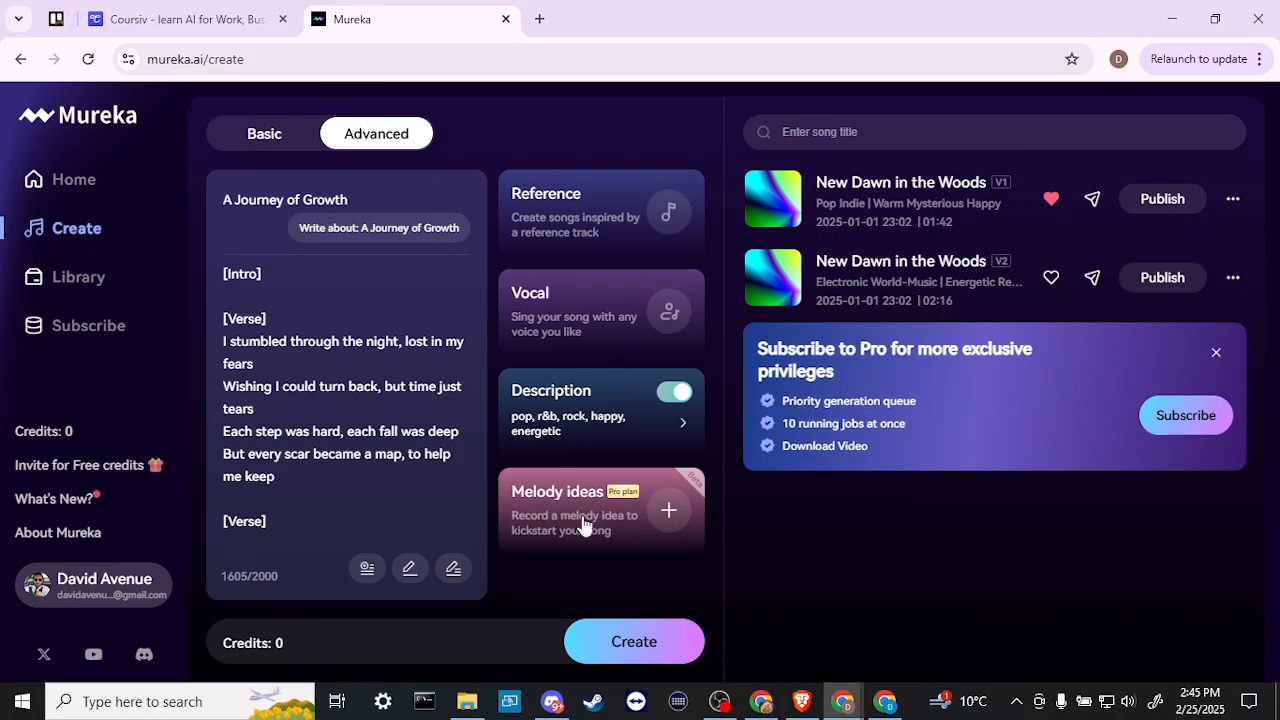
Review the credits details and the invite-friends offer for free credits
left_click(42, 432)
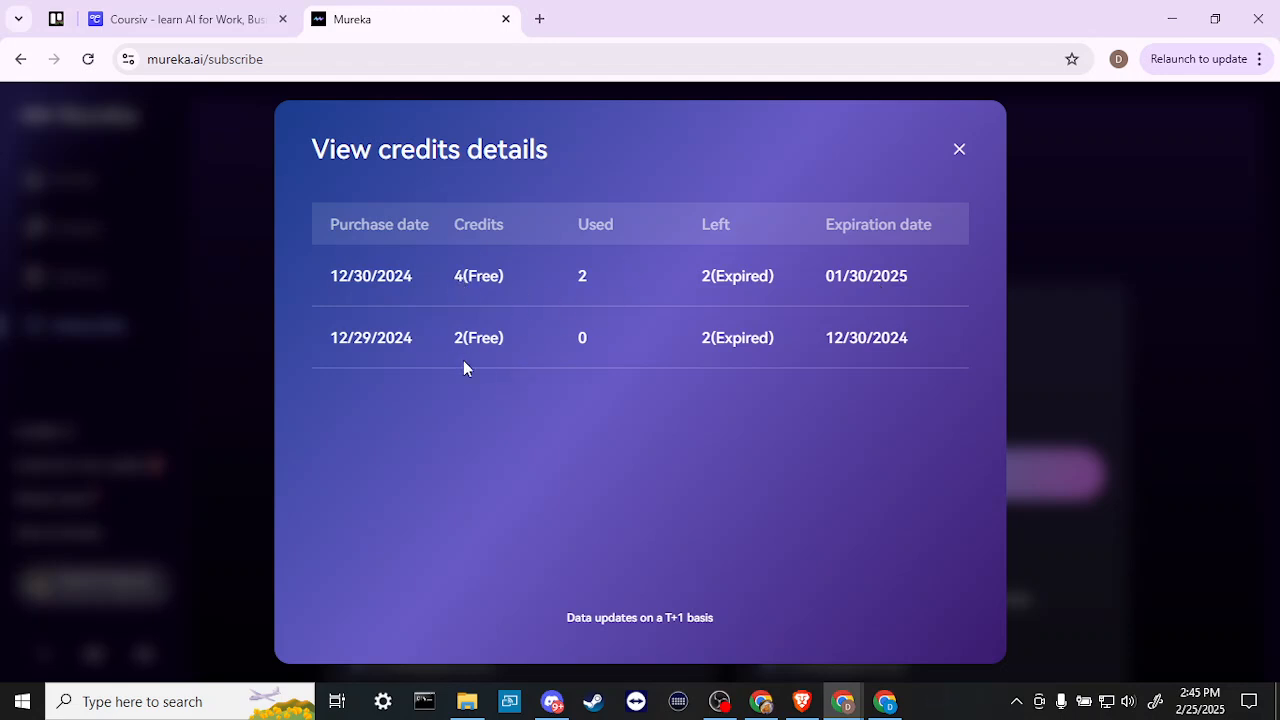
left_click(959, 149)
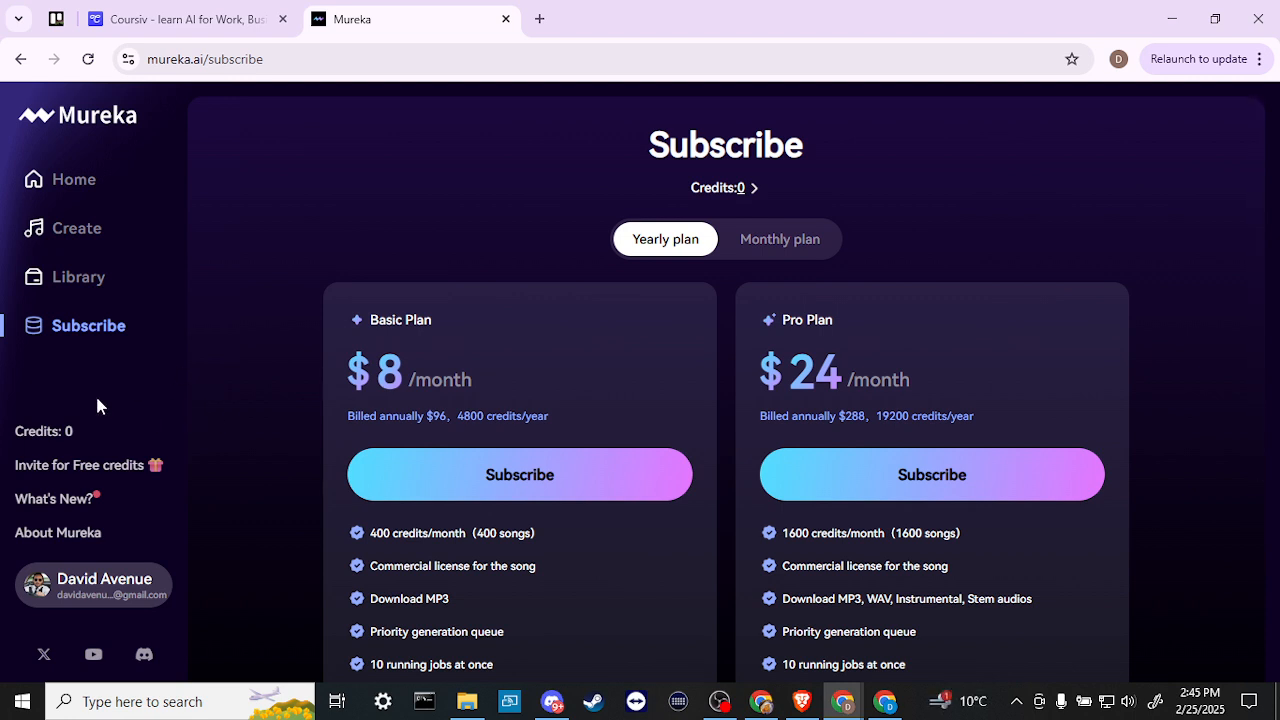
left_click(72, 467)
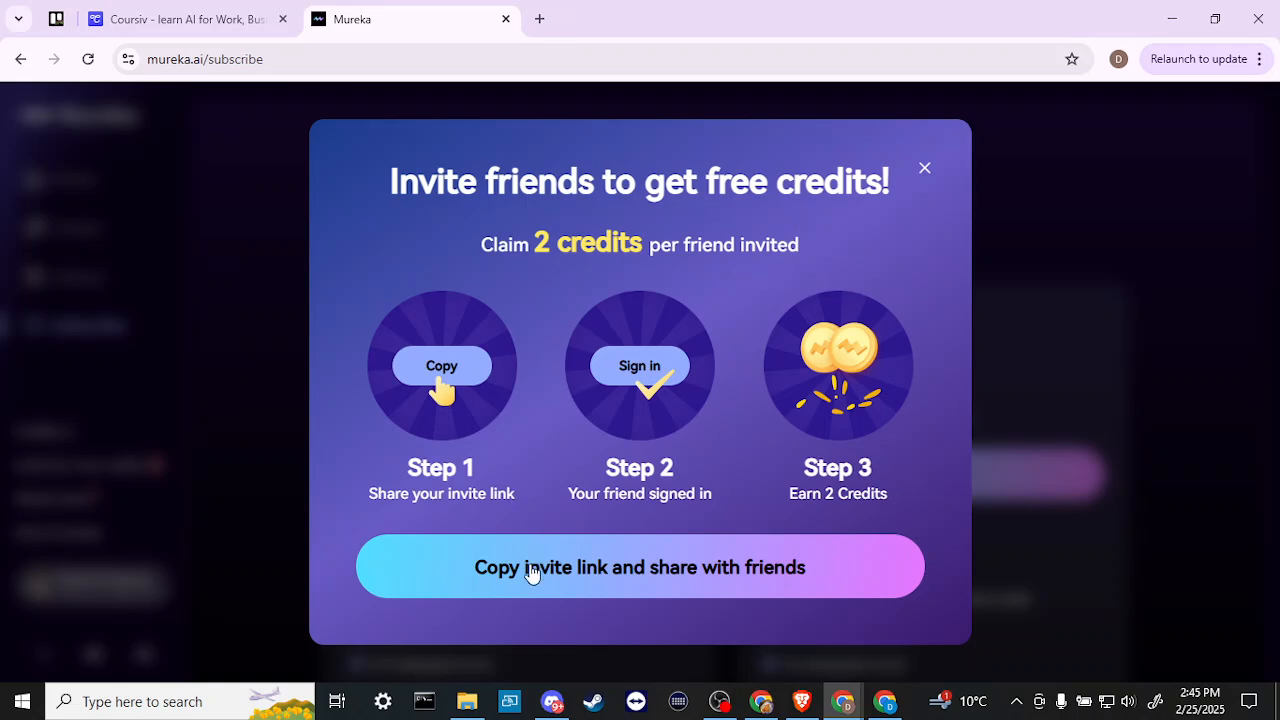
left_click(921, 170)
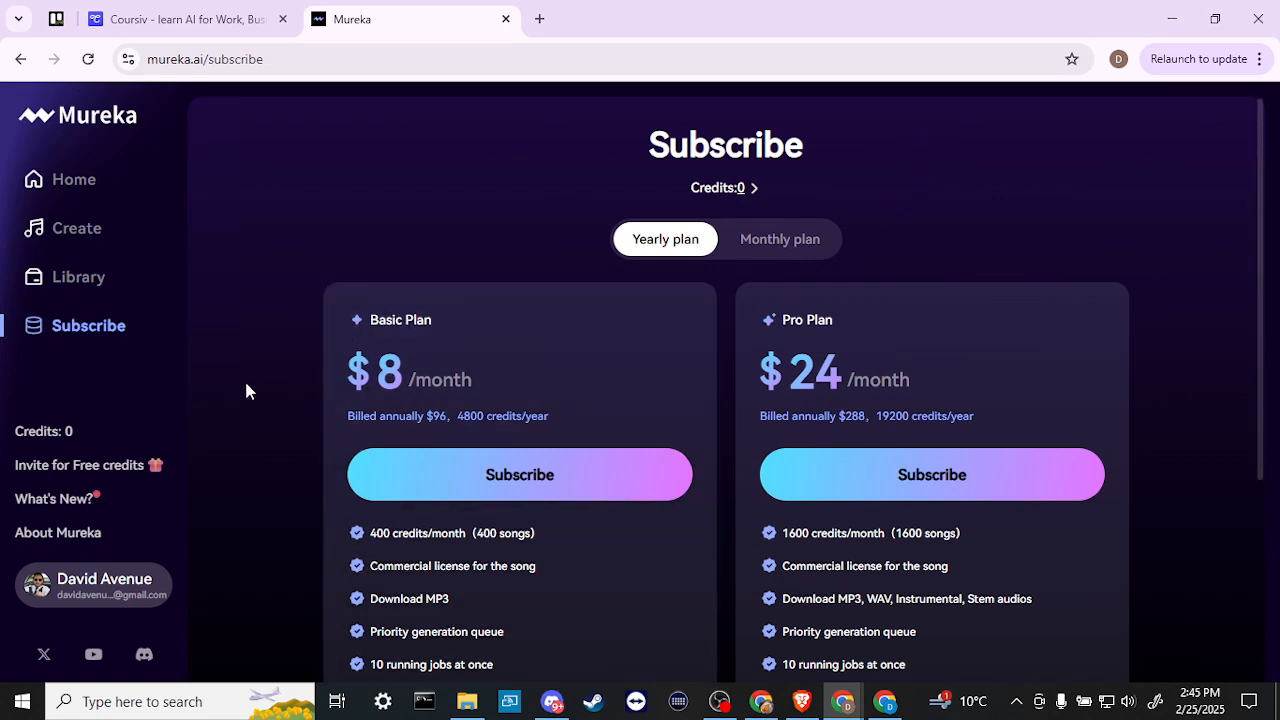
Compare the Basic and Pro subscription plans under yearly and monthly billing
scroll(527, 387, "down", 1)
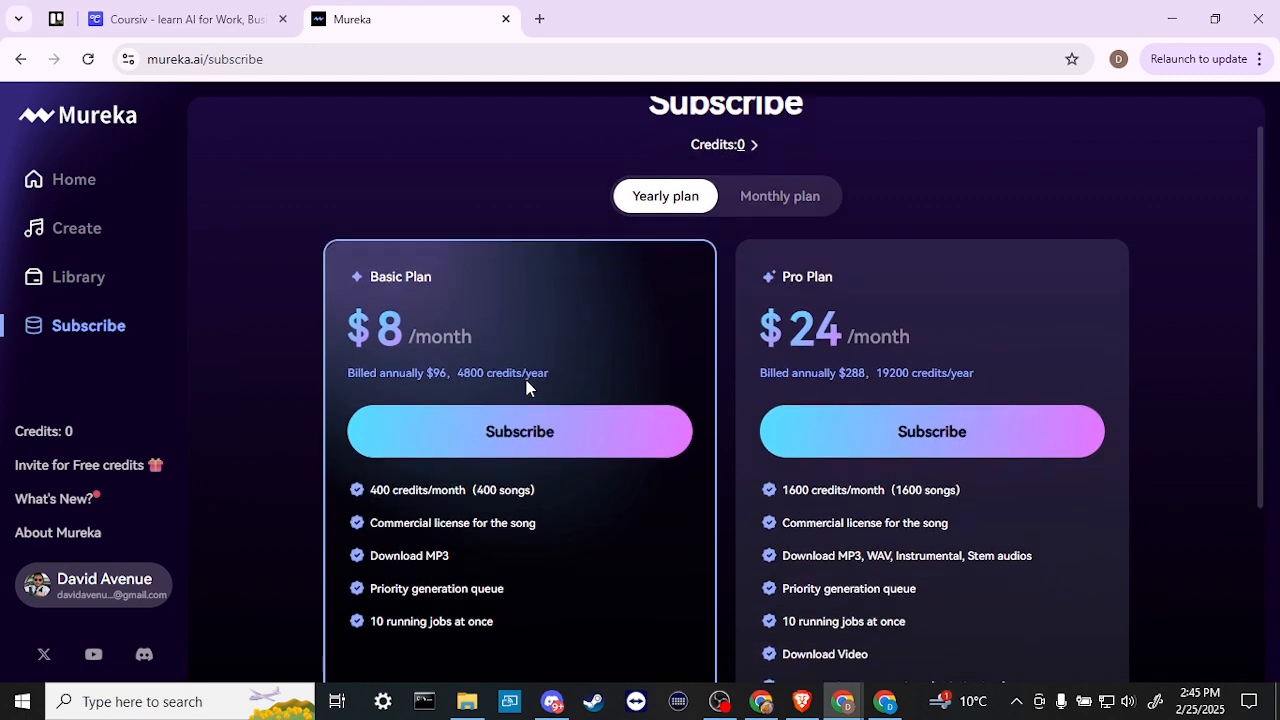
scroll(527, 387, "up", 1)
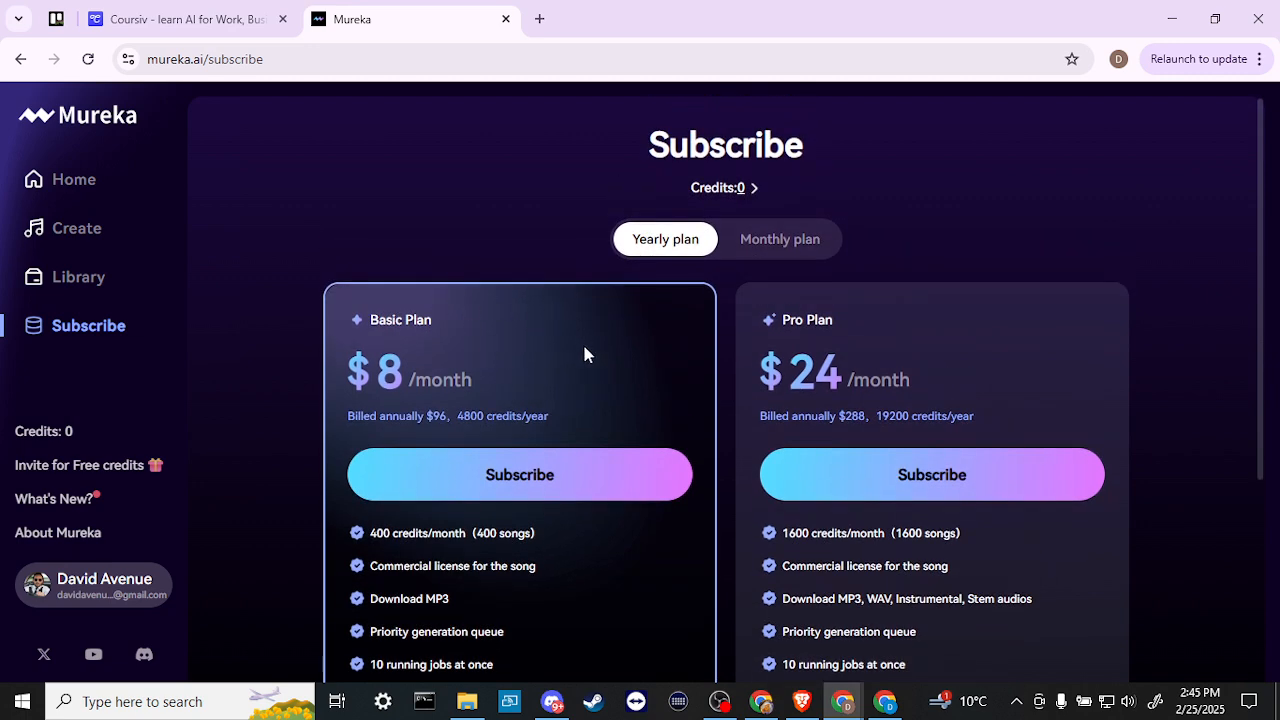
scroll(585, 355, "down", 2)
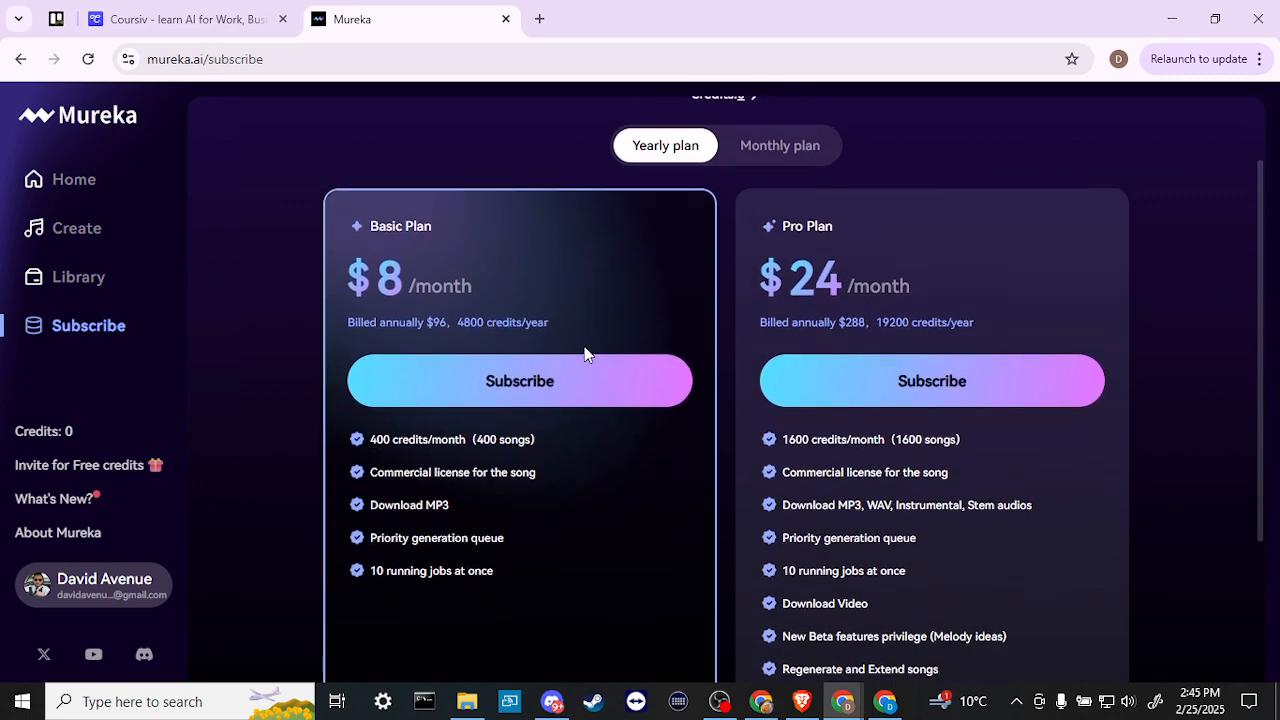
scroll(584, 352, "up", 2)
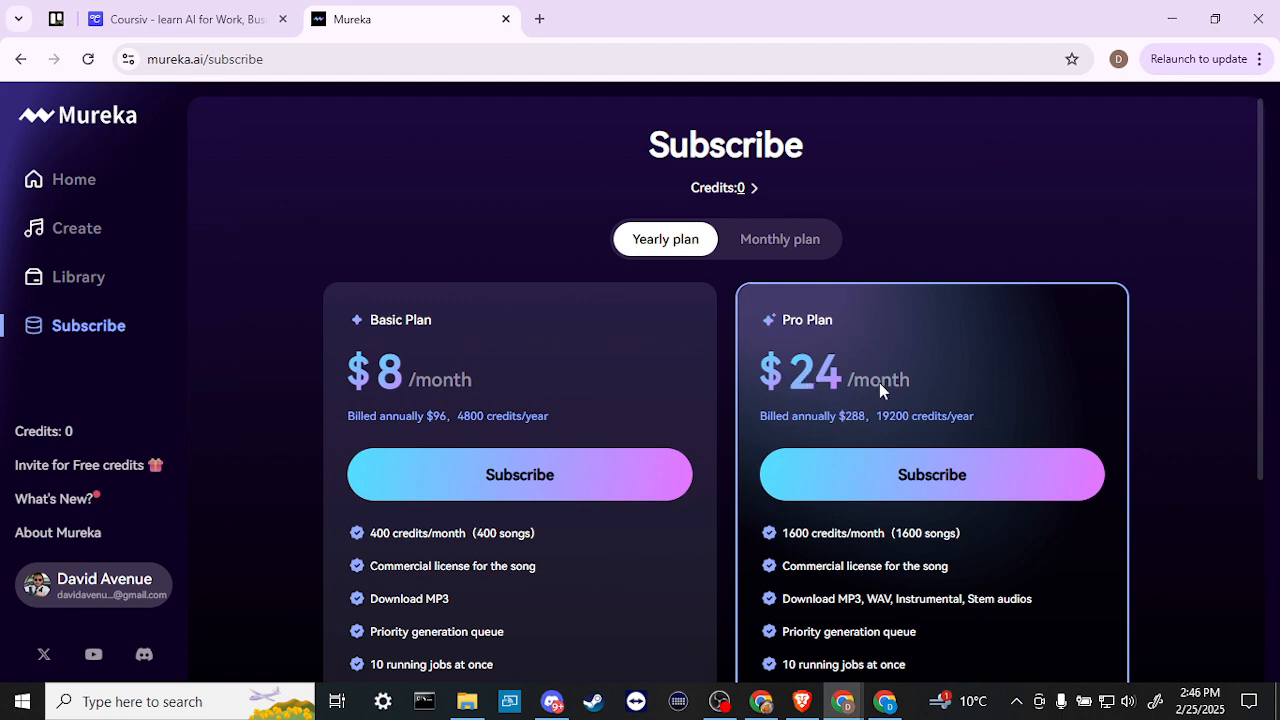
left_click(793, 242)
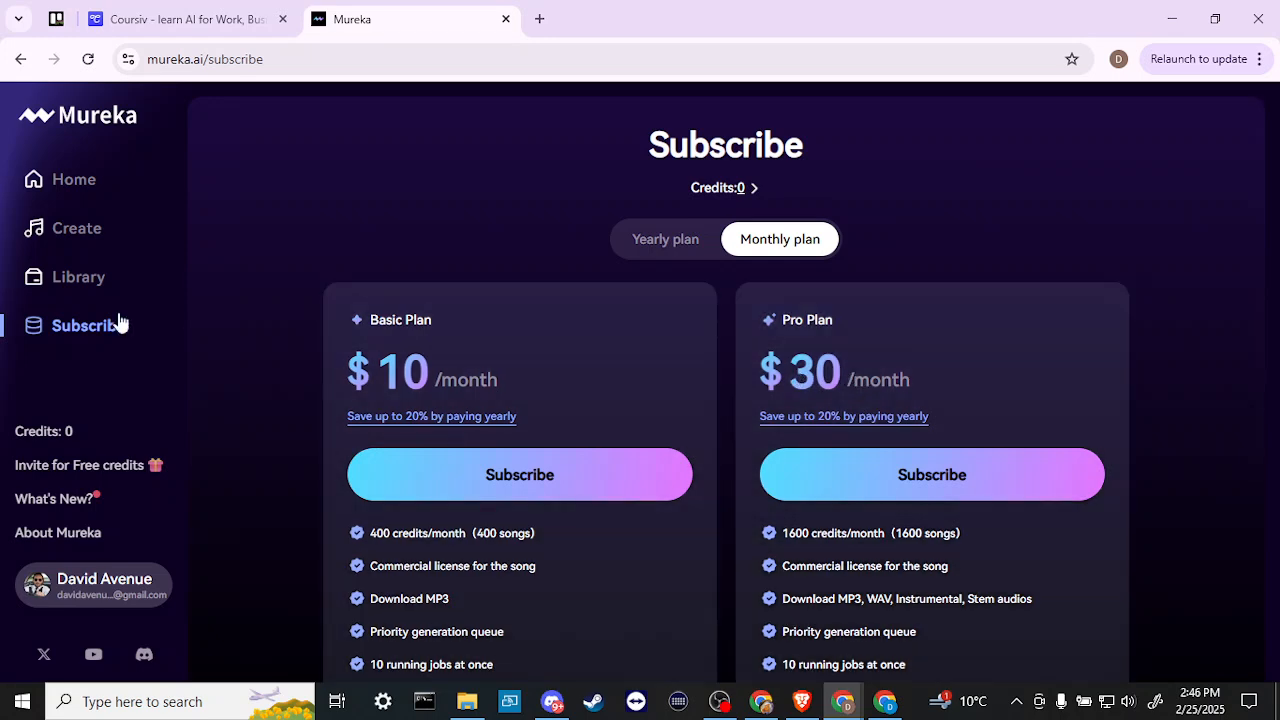
Return to song creation, listen to V2 of "New Dawn in the Woods" for about 30 seconds and pause it
left_click(70, 229)
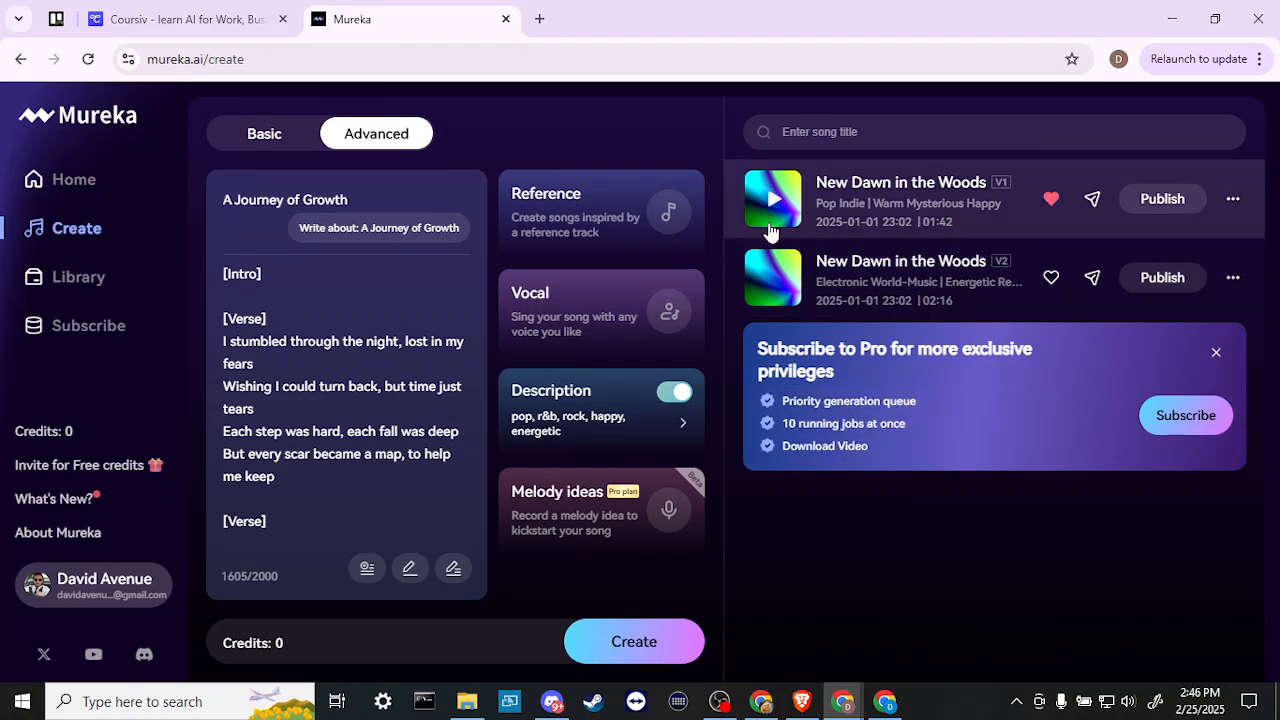
left_click(775, 281)
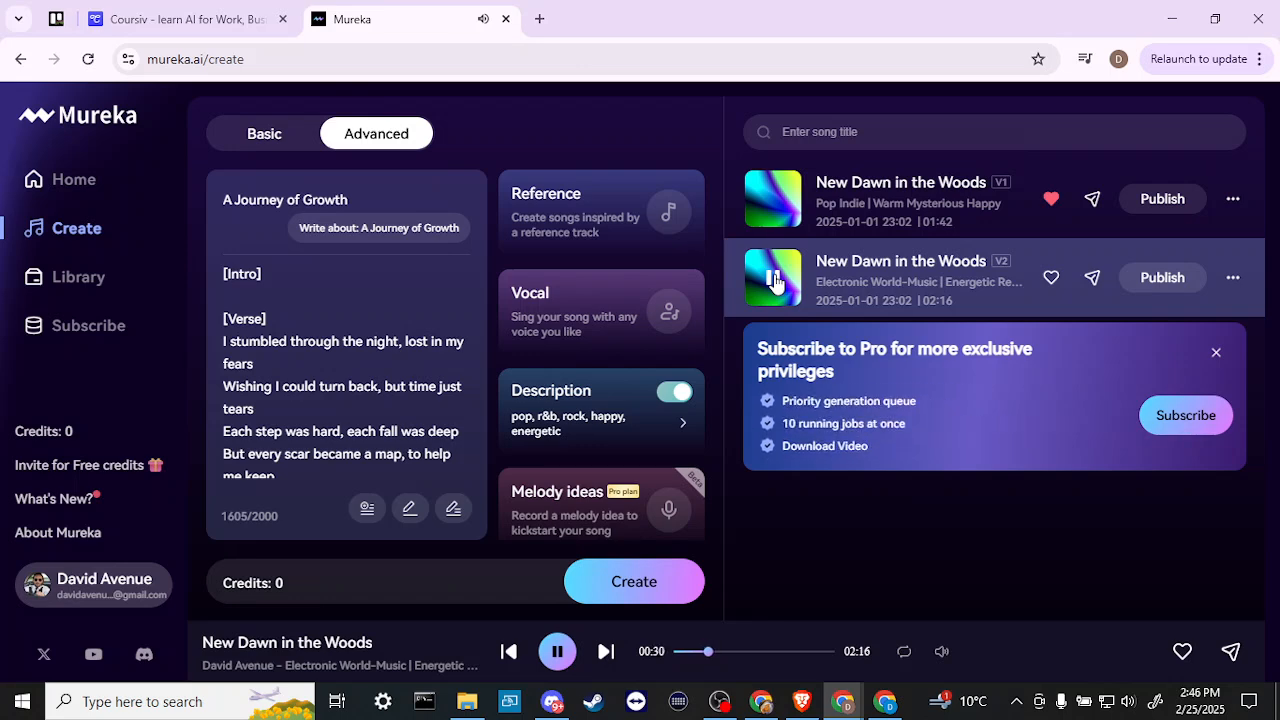
left_click(775, 280)
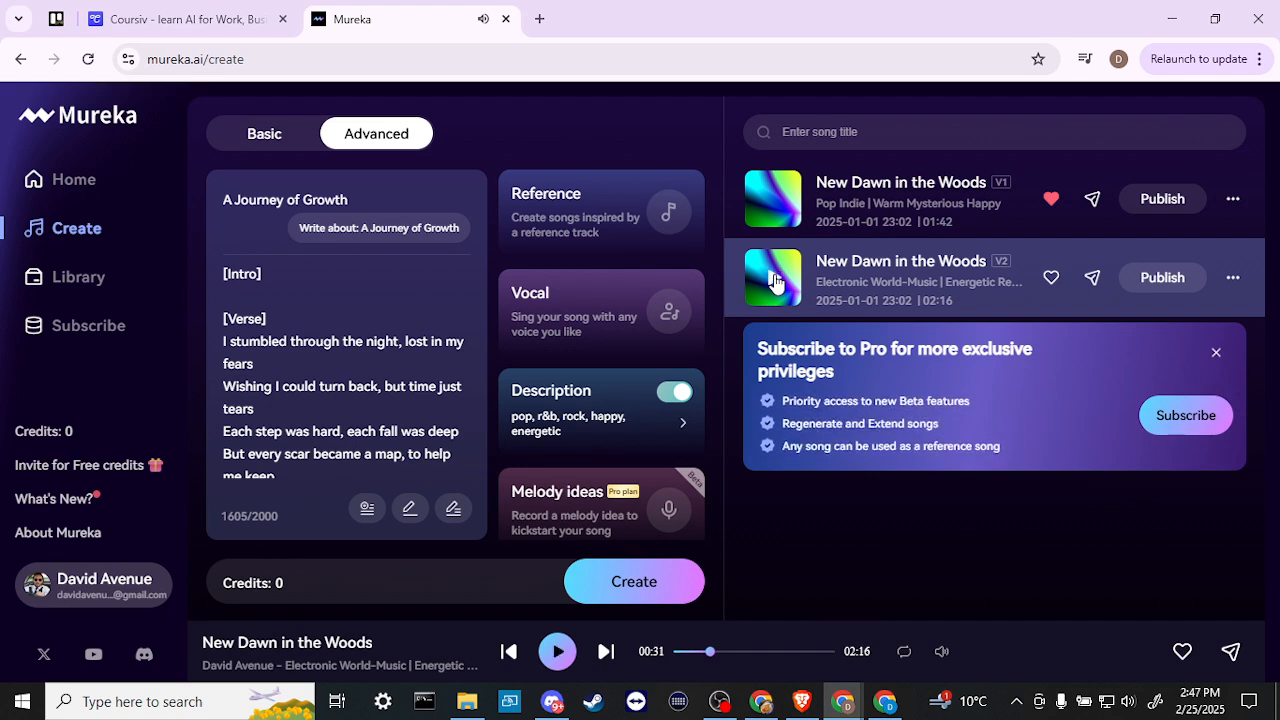